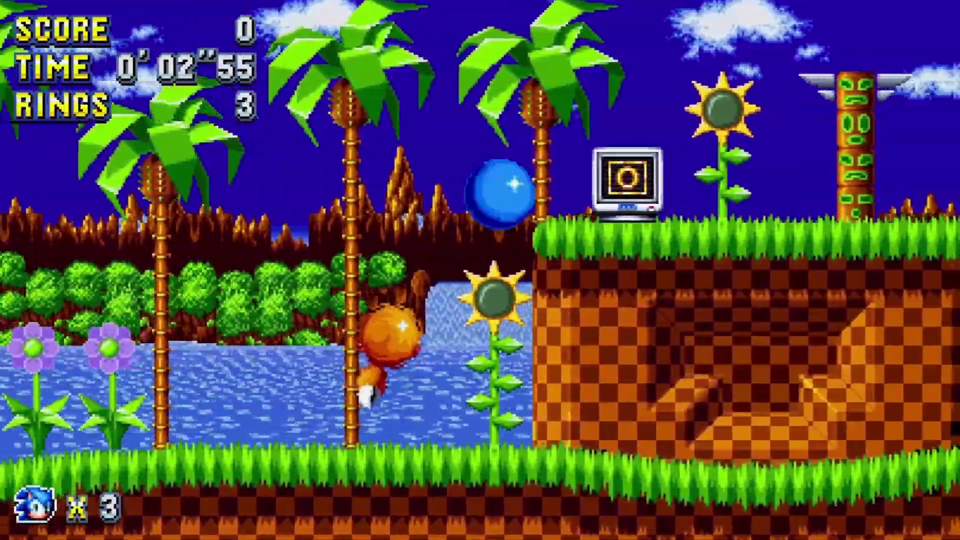
key(a)
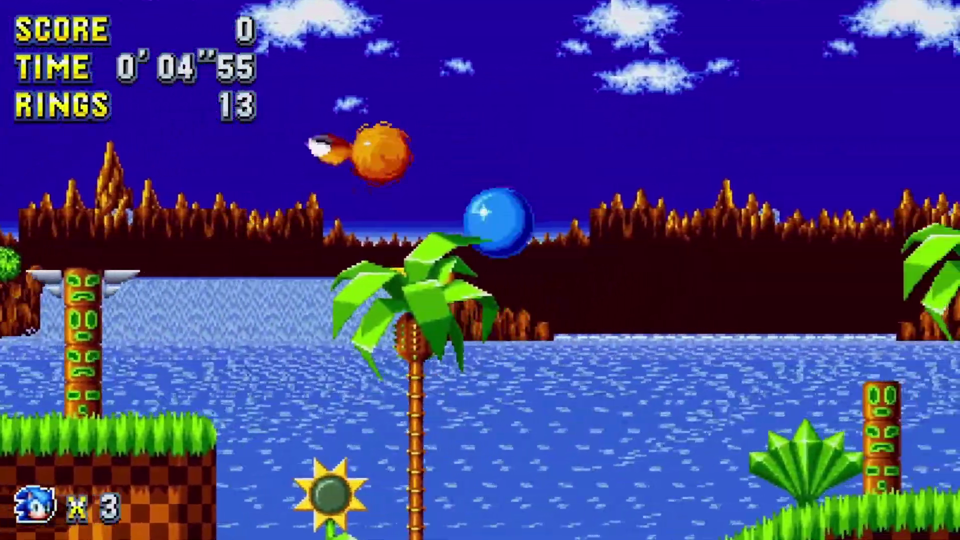
key(a)
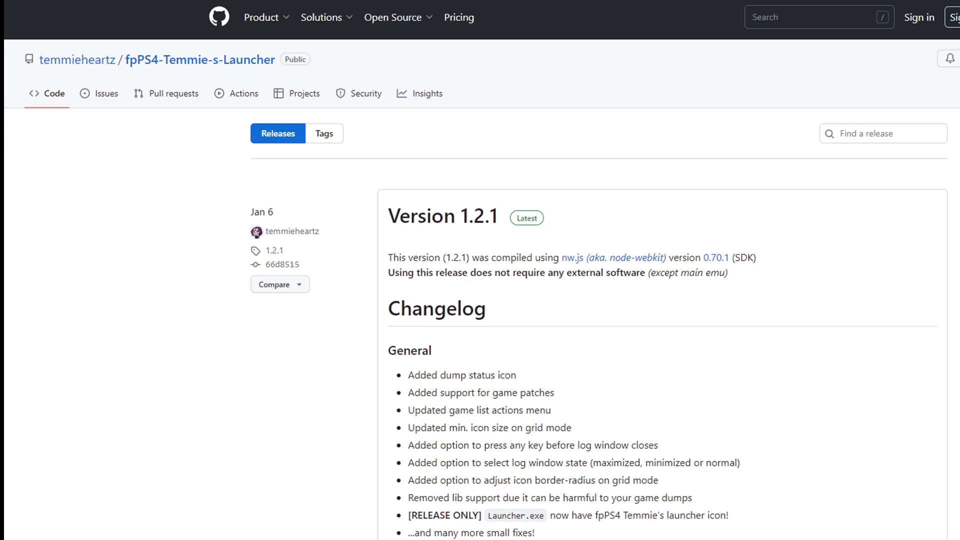
Examine the GitHub release and repository pages of fpPS4-Temmie-s-Launcher and the LibOrbisPkg v0.2 release page.
scroll(599, 272, down, 10)
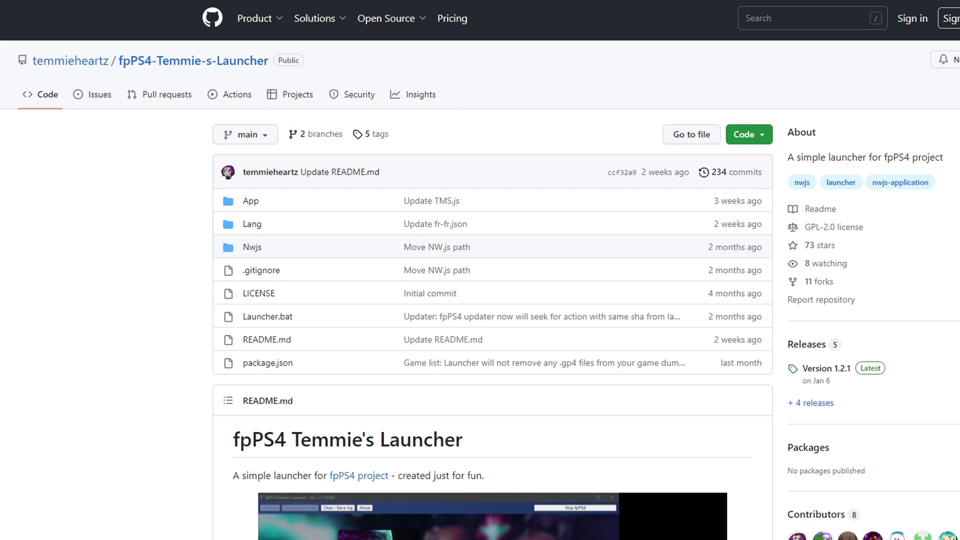
scroll(480, 270, down, 10)
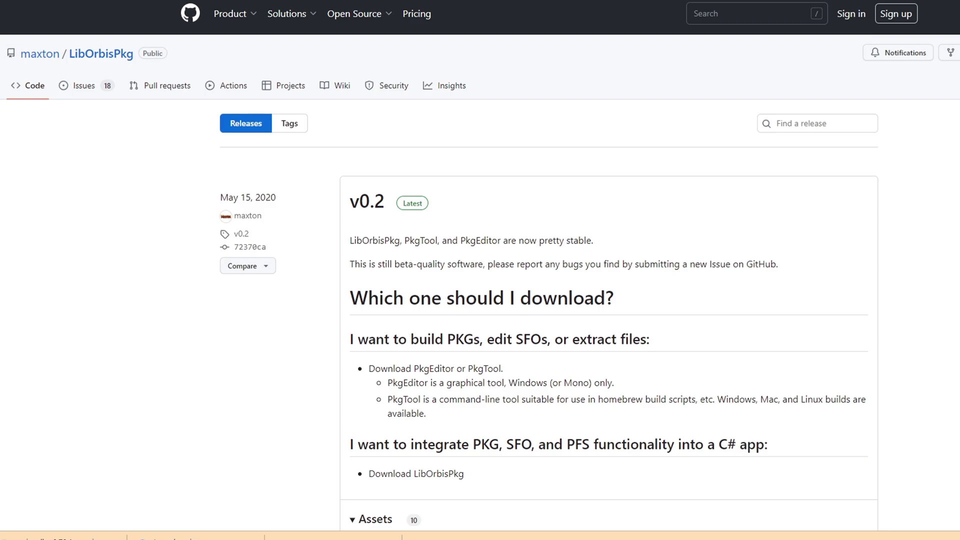
scroll(480, 270, down, 7)
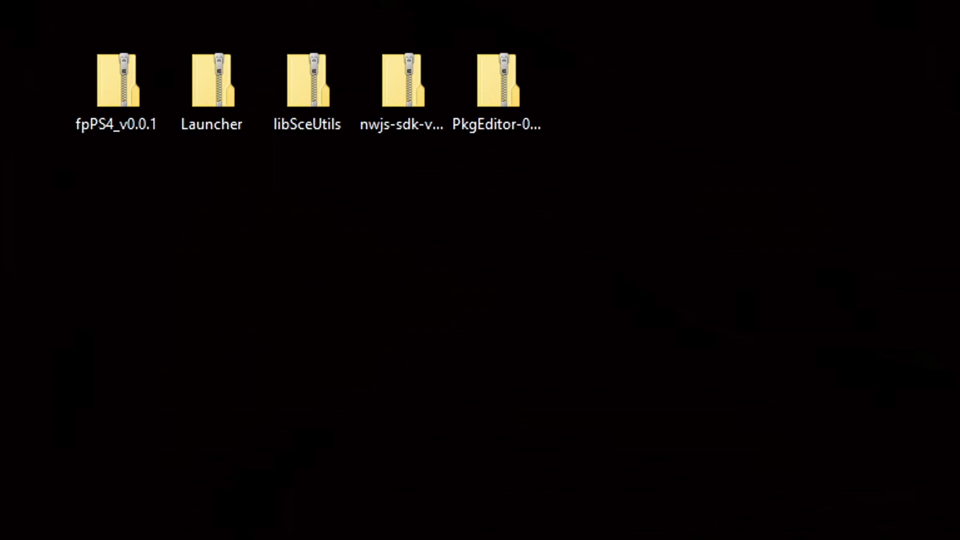
Create a new folder named fpps4 on the desktop.
right_click(181, 195)
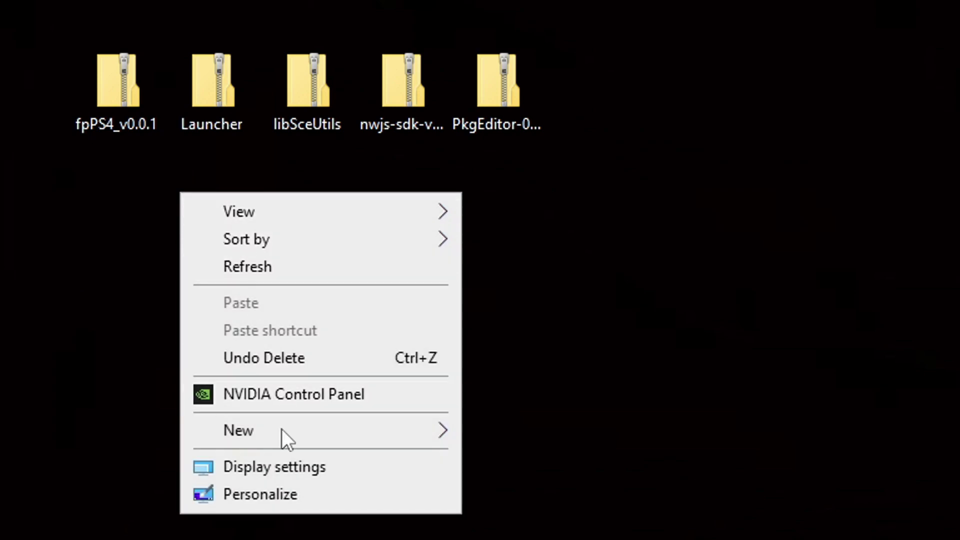
mouse_move(317, 431)
click(534, 428)
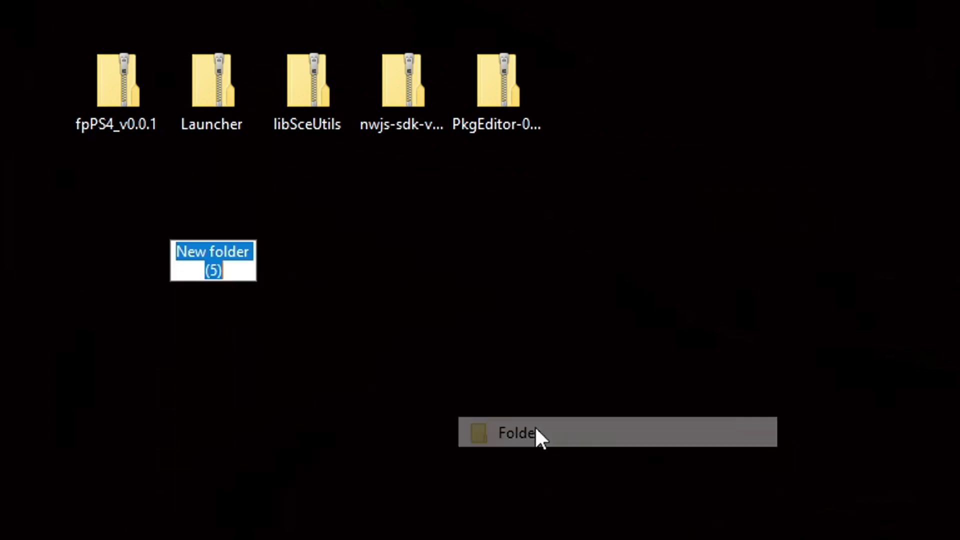
text(fpps4)
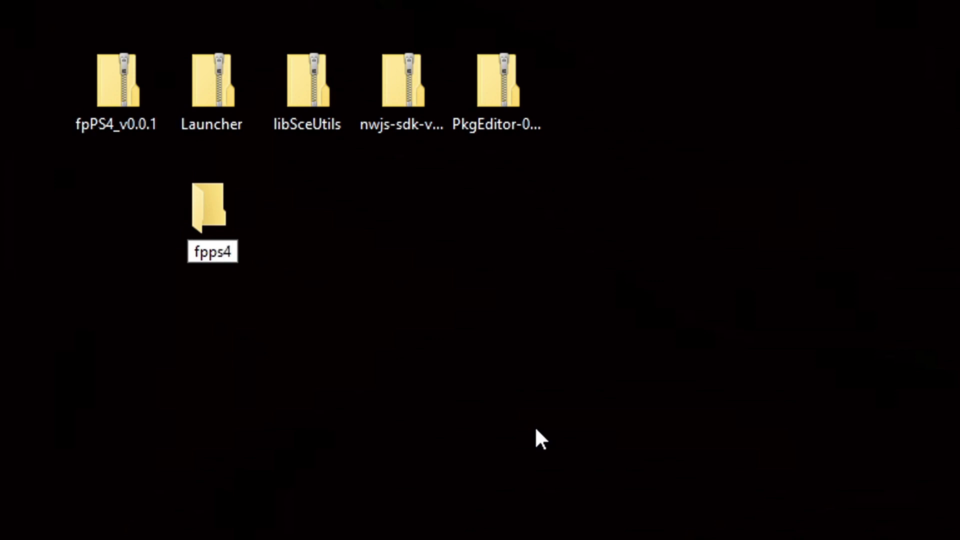
key(Return)
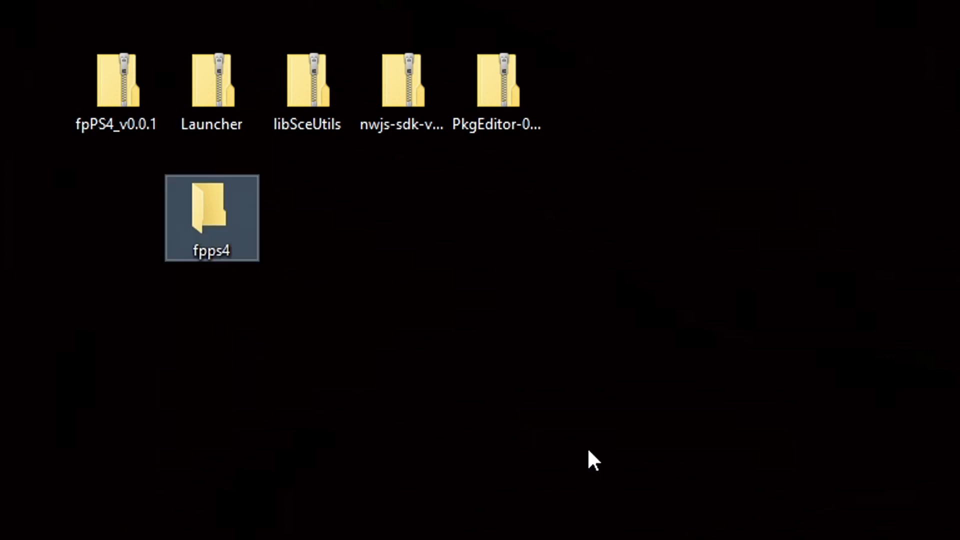
Move the Launcher archive into the fpps4 folder and extract its contents directly there with 7-Zip.
drag(220, 73, 218, 222)
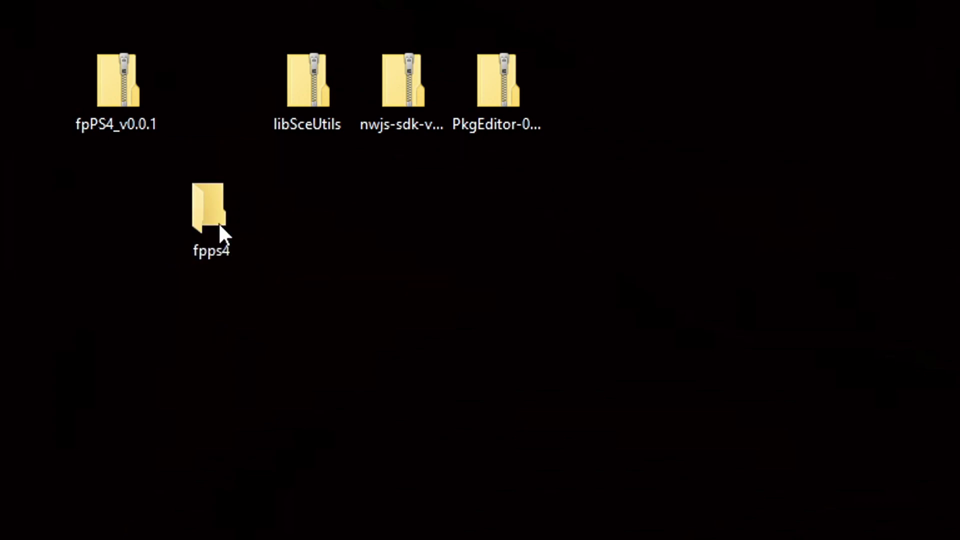
double_click(216, 205)
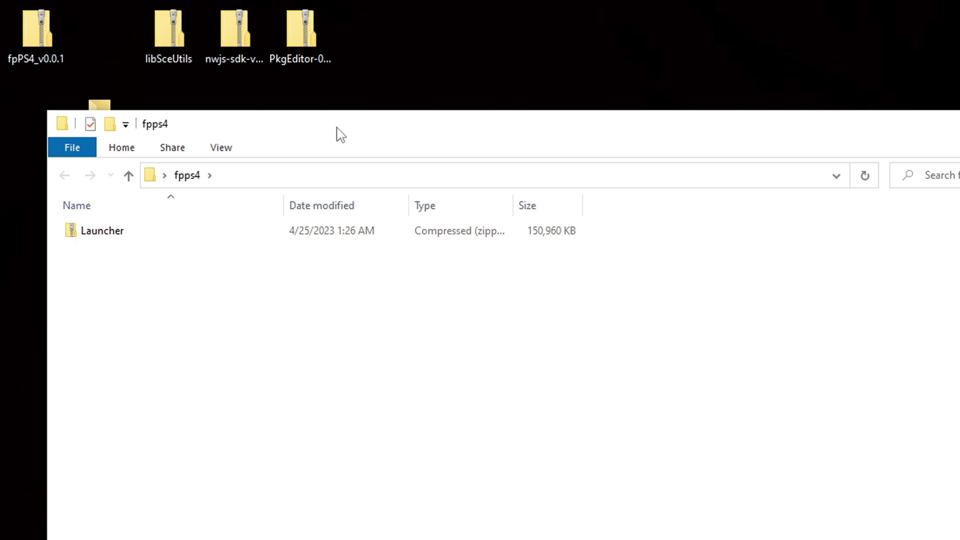
right_click(108, 231)
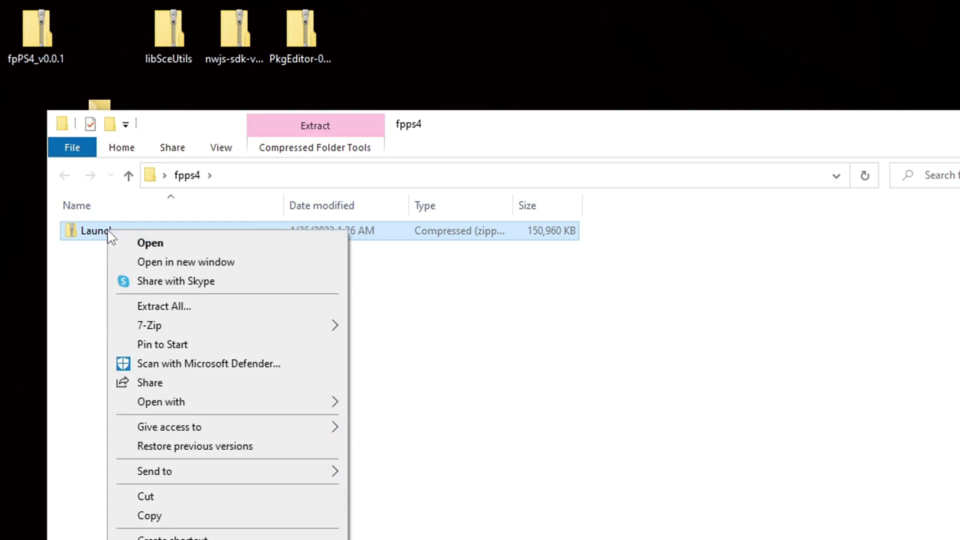
mouse_move(158, 325)
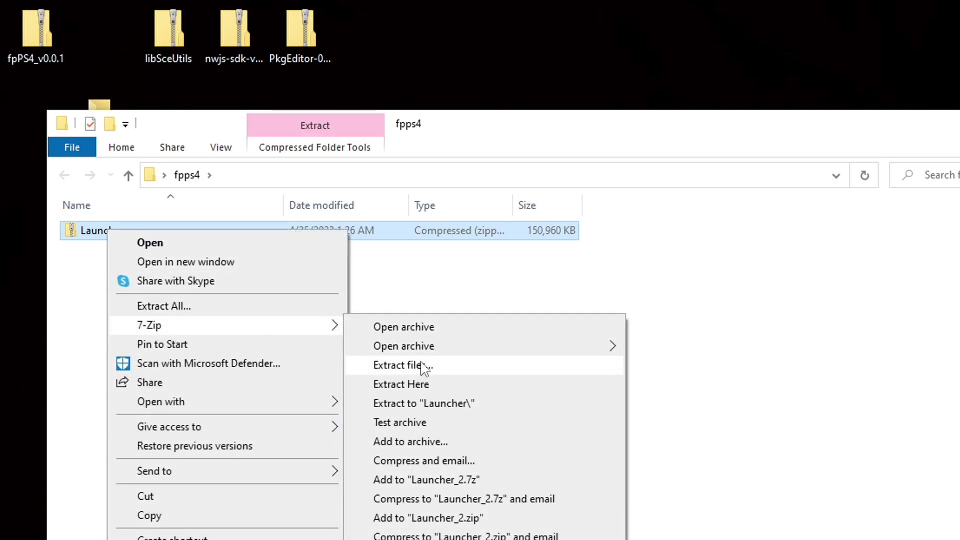
click(465, 386)
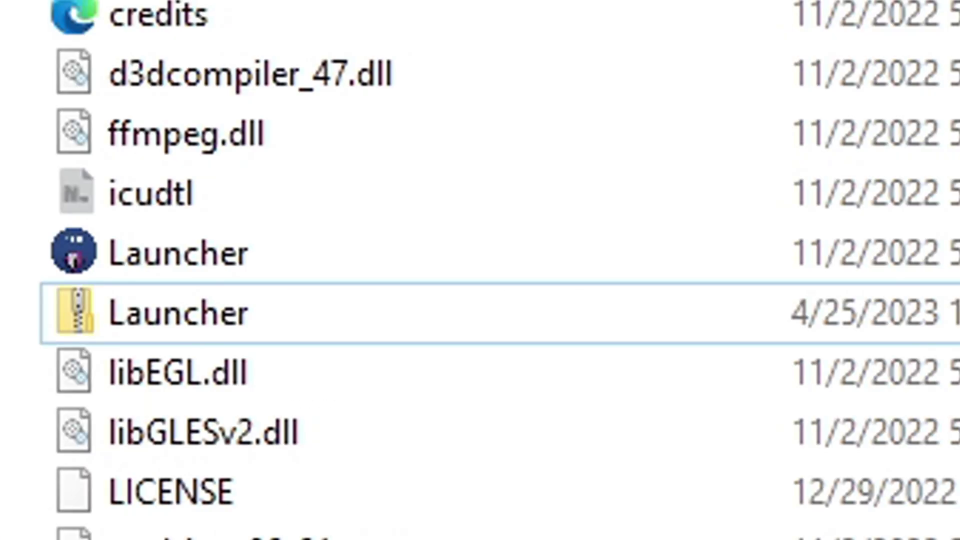
Run the extracted Launcher application once, dismiss its startup alert and close it.
double_click(284, 252)
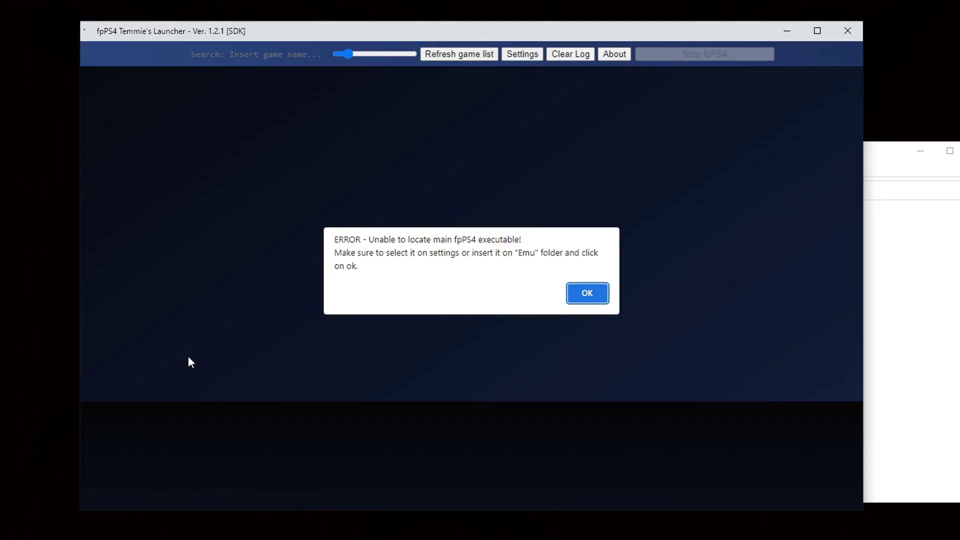
click(592, 295)
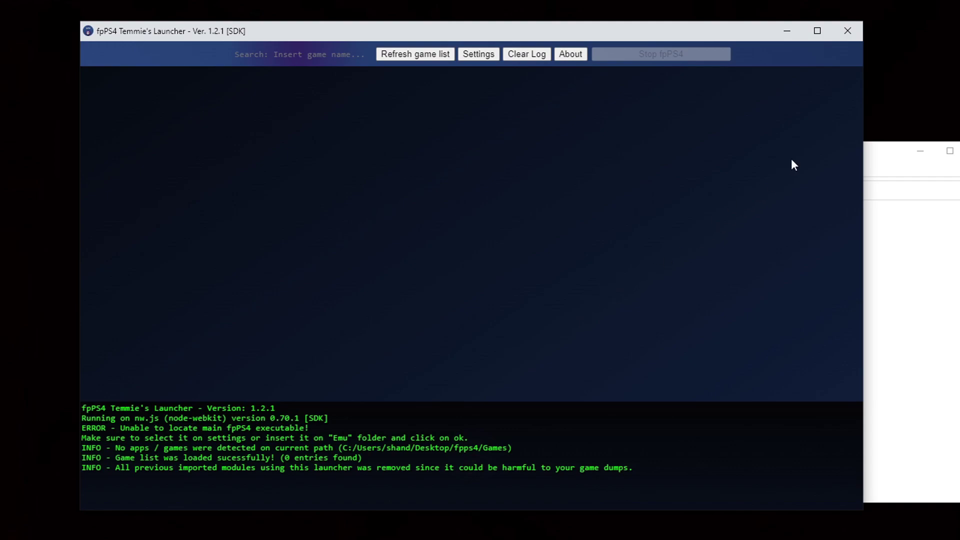
click(854, 32)
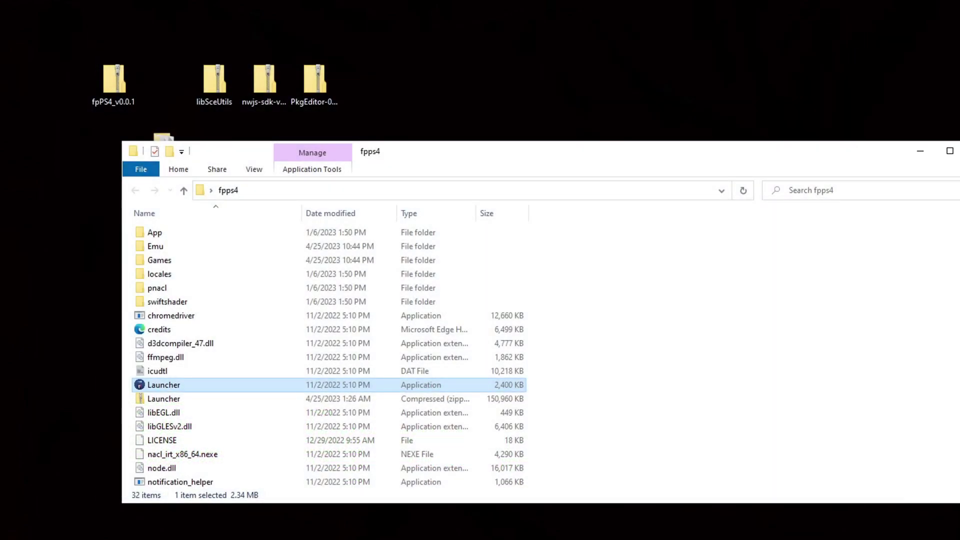
Copy the fpPS4 application from the fpPS4_v0.0.1 archive into the Emu folder inside fpps4.
scroll(328, 355, down, 4)
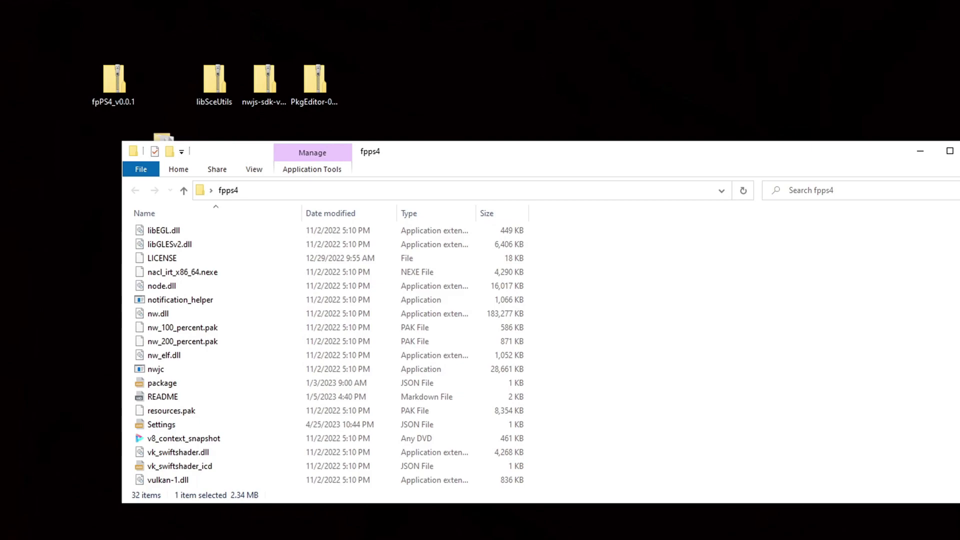
scroll(329, 355, up, 4)
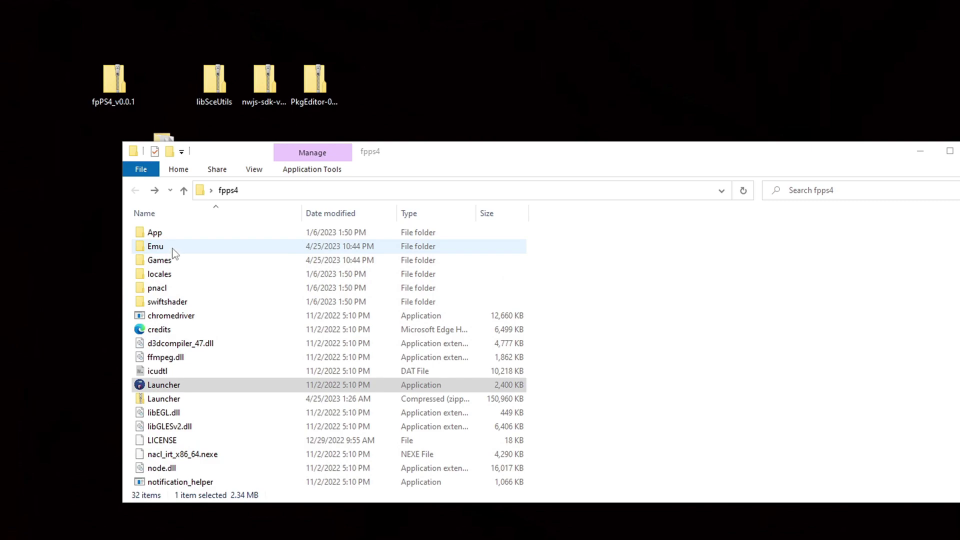
double_click(155, 246)
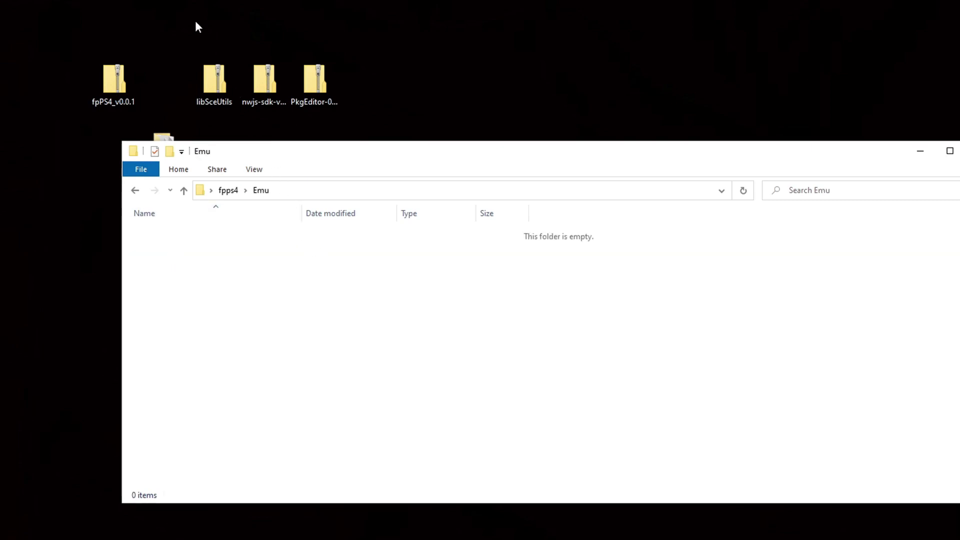
click(121, 84)
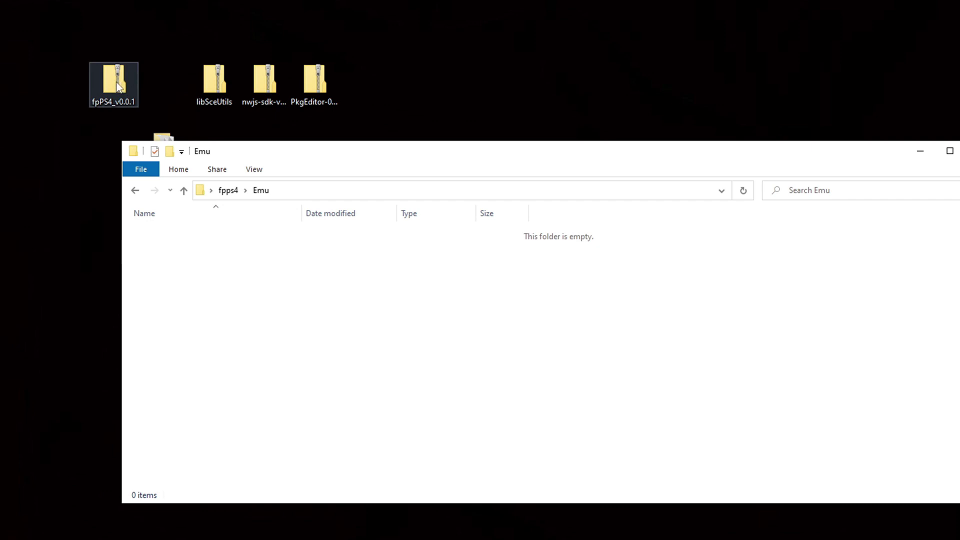
double_click(121, 84)
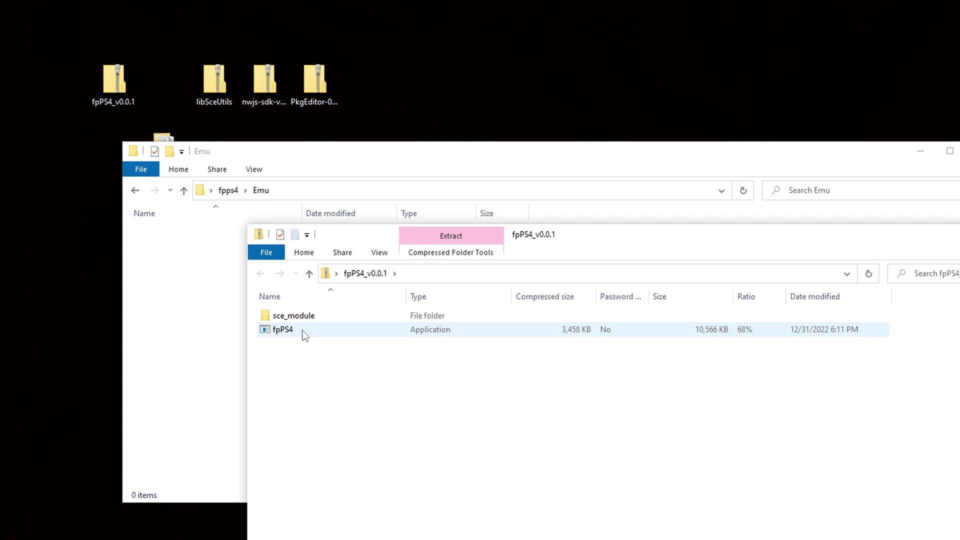
drag(298, 330, 169, 275)
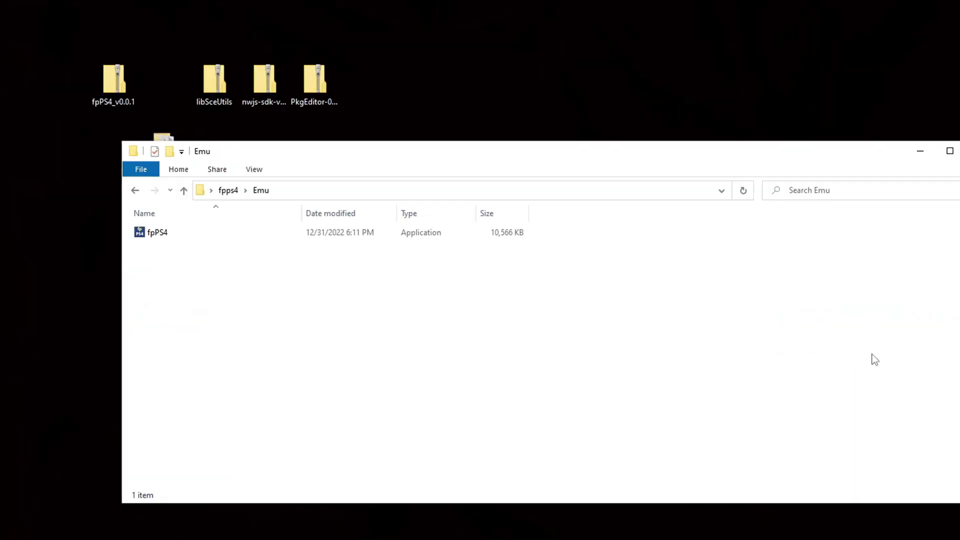
Move the nwjs-sdk-v0.70.1-win-x64 archive into the main fpps4 folder and extract it there with 7-Zip.
click(50, 155)
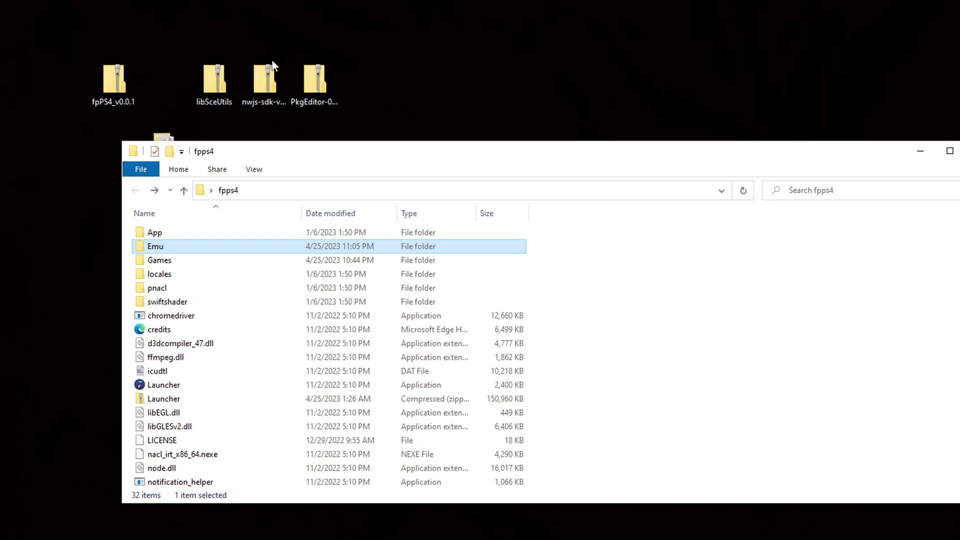
drag(270, 79, 262, 335)
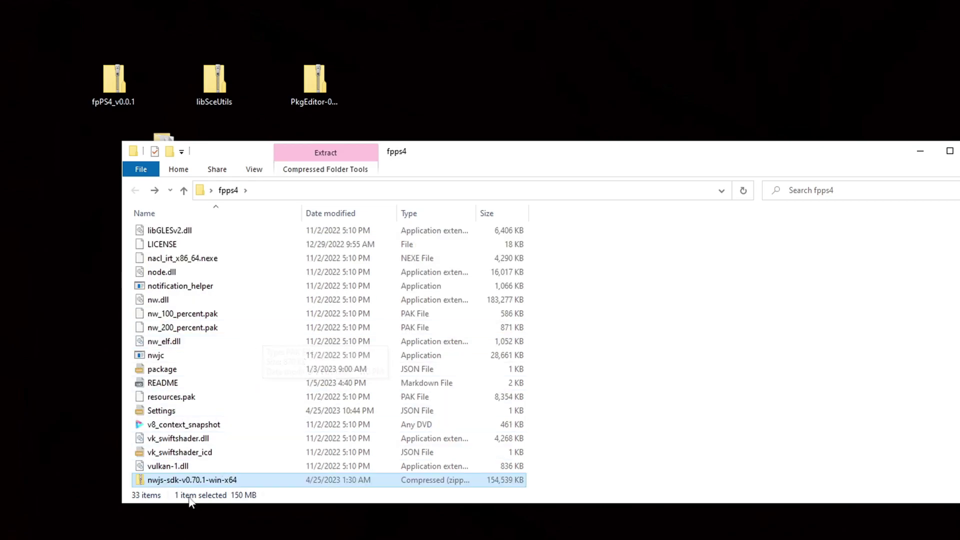
right_click(191, 482)
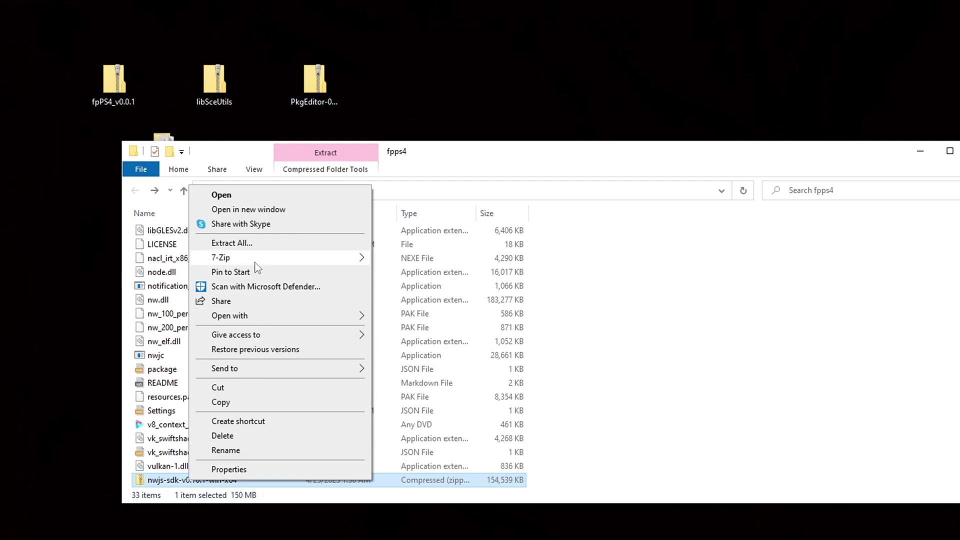
mouse_move(254, 262)
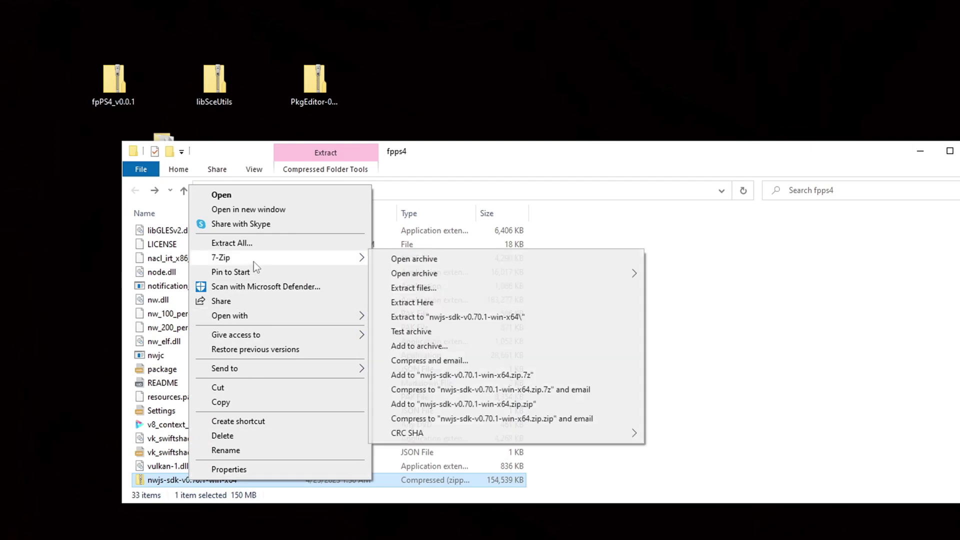
click(439, 302)
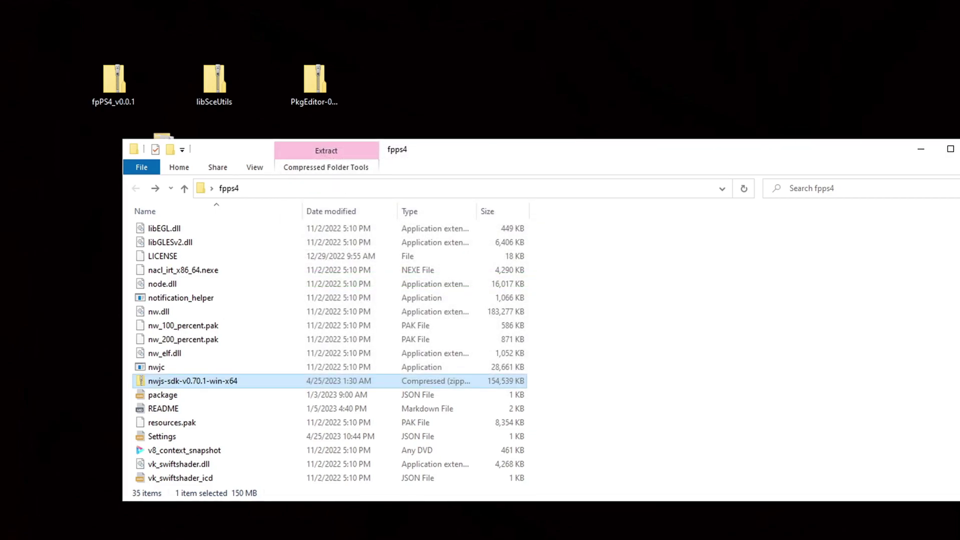
Copy libSceUtils.a from the libSceUtils archive into the lib folder inside fpps4.
scroll(330, 353, up, 5)
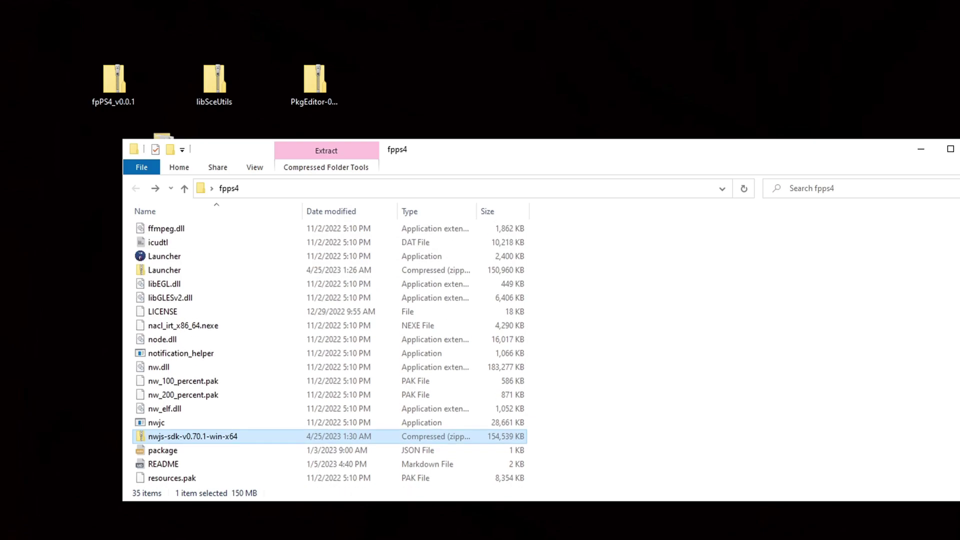
scroll(330, 352, up, 1)
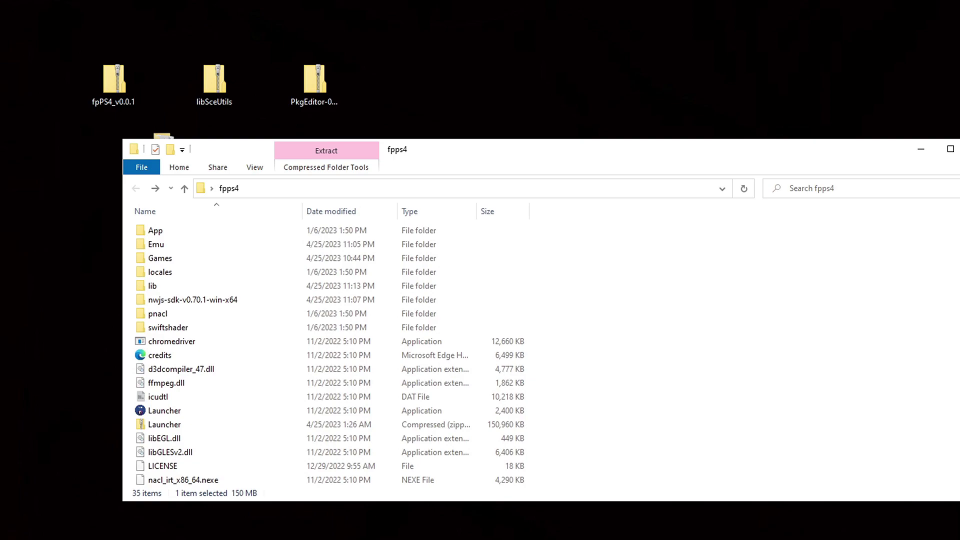
double_click(160, 287)
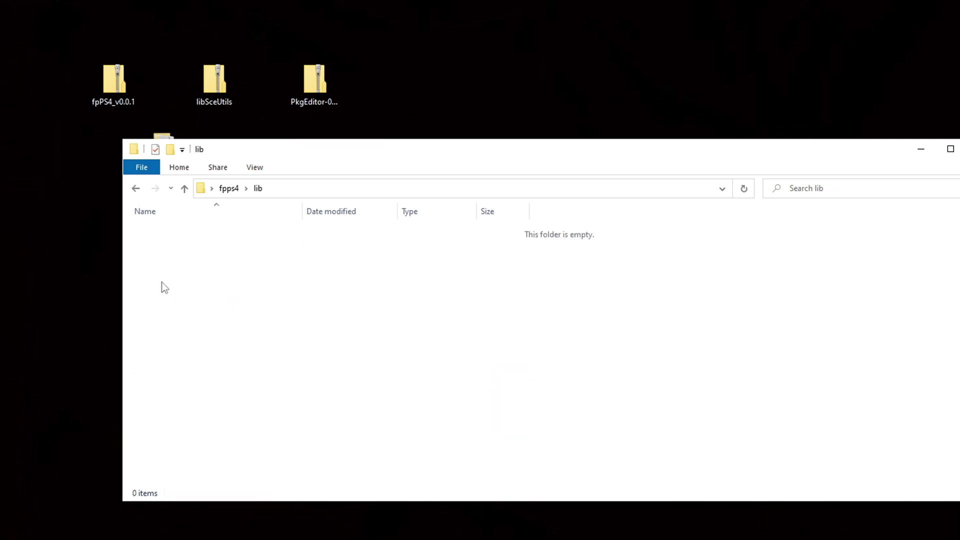
double_click(214, 78)
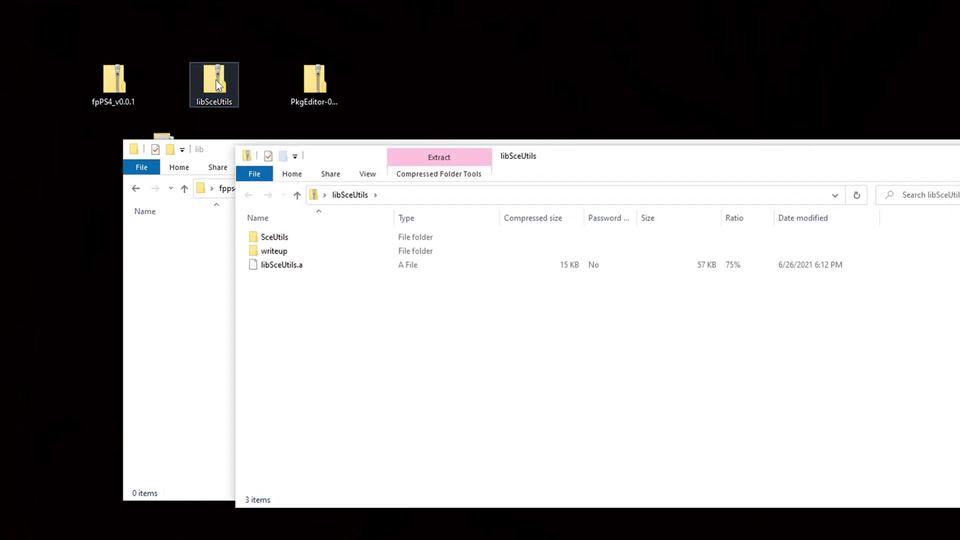
click(283, 267)
drag(282, 266, 155, 276)
Create a folder named Sonic Mania in the Games folder inside fpps4.
click(135, 188)
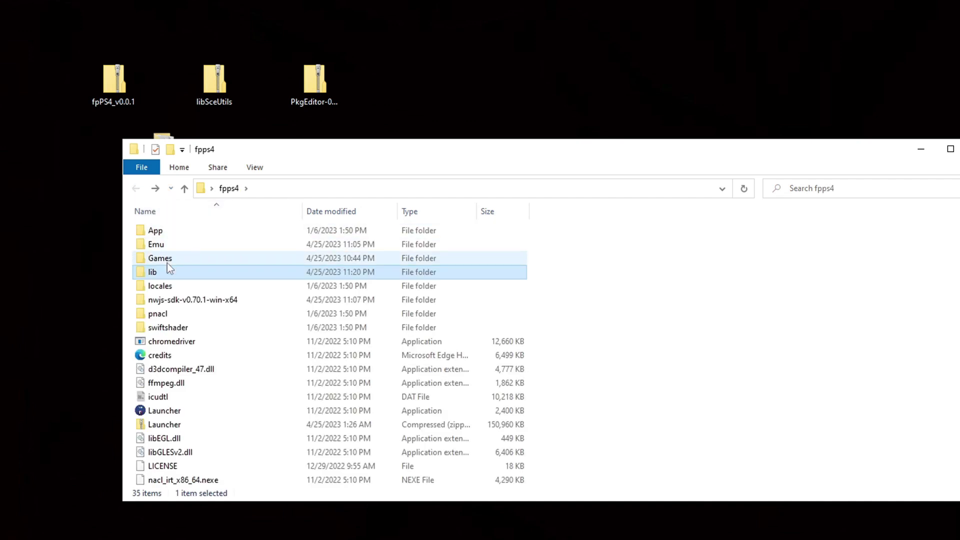
double_click(172, 259)
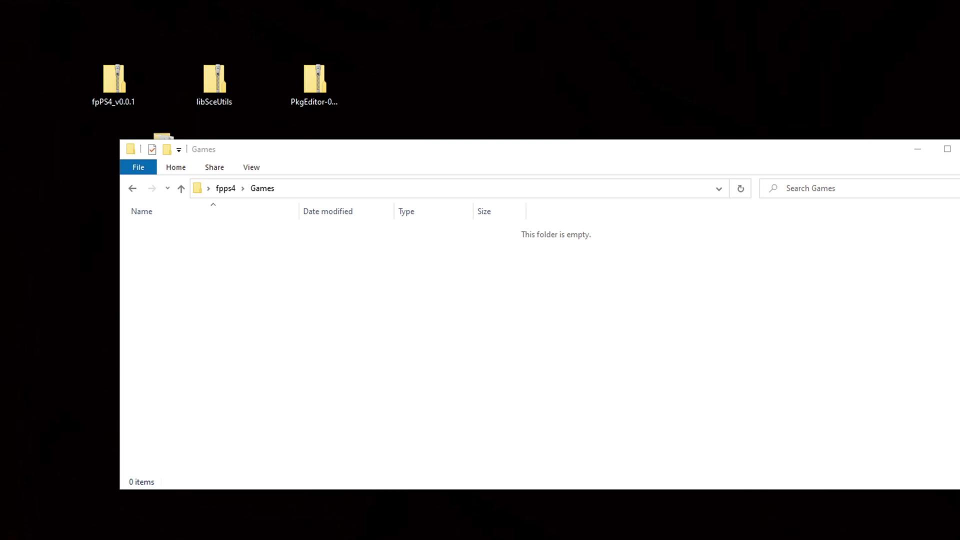
right_click(175, 256)
mouse_move(226, 421)
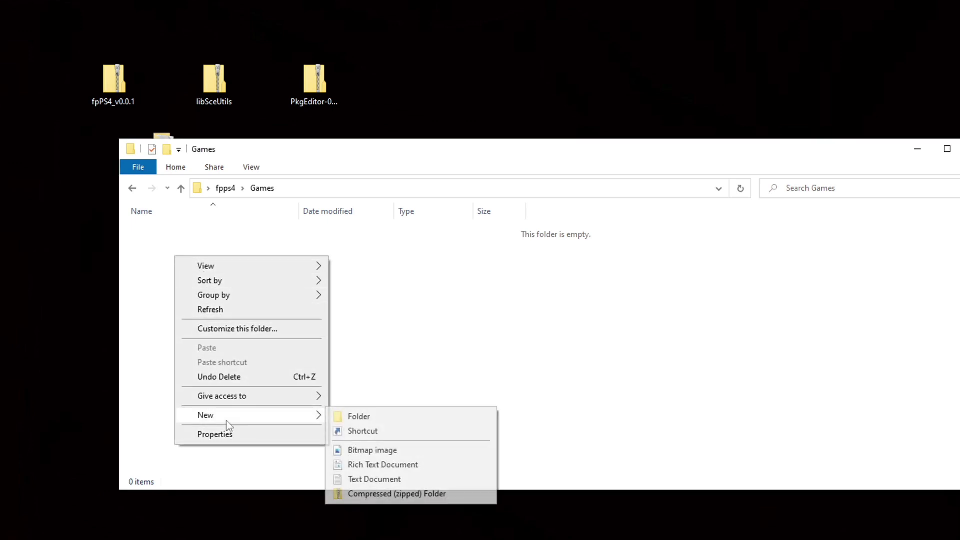
click(356, 414)
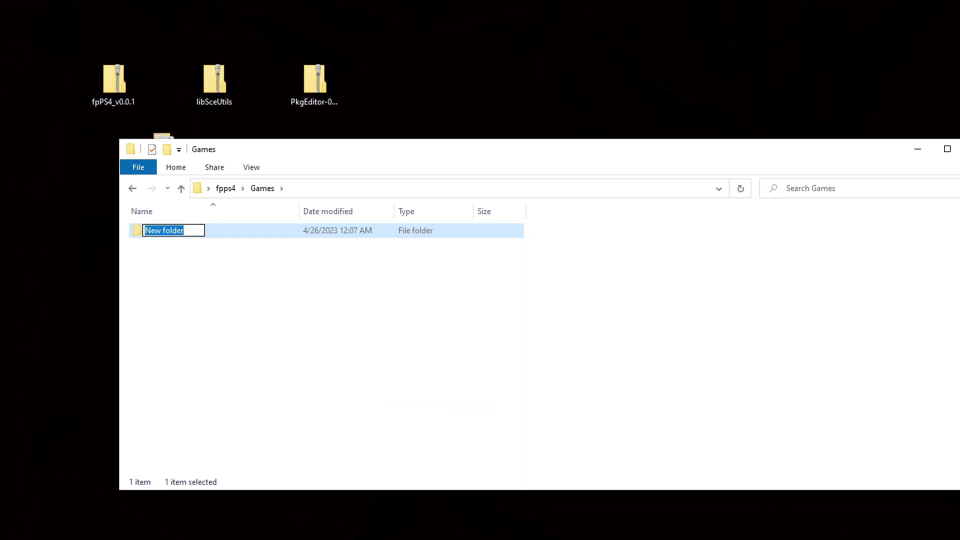
text(Sonic Mania)
click(866, 411)
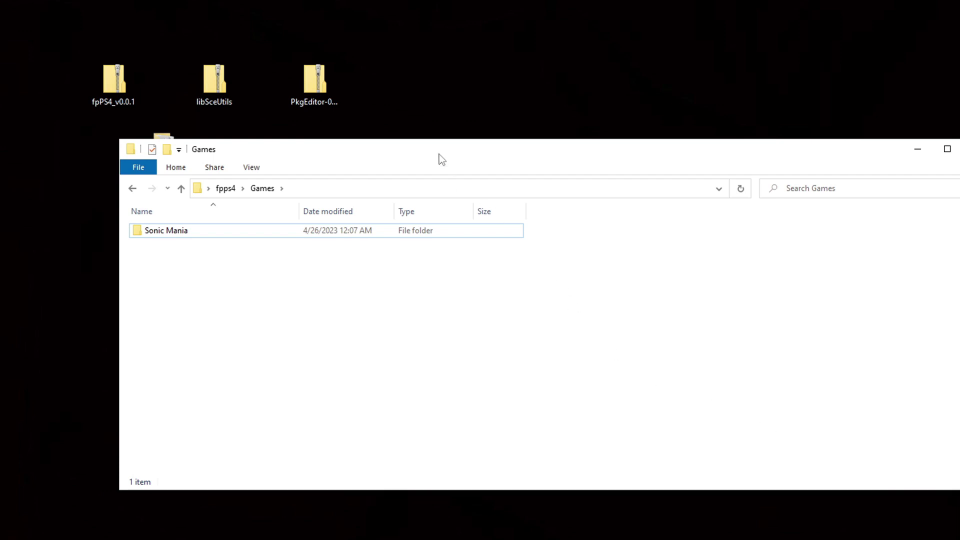
Extract the PkgEditor-0.2.231 archive with 7-Zip into its own desktop folder and run the PkgEditor application from it.
right_click(331, 86)
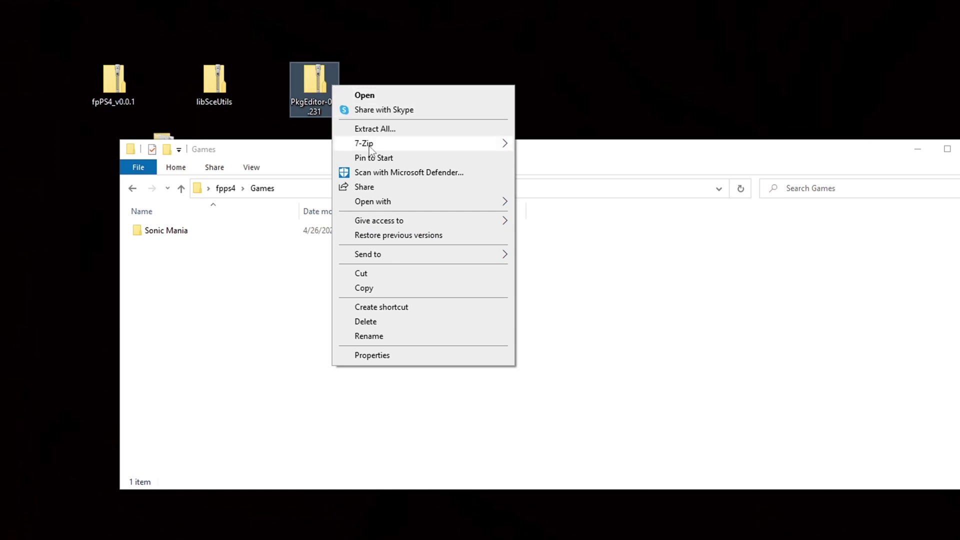
mouse_move(370, 150)
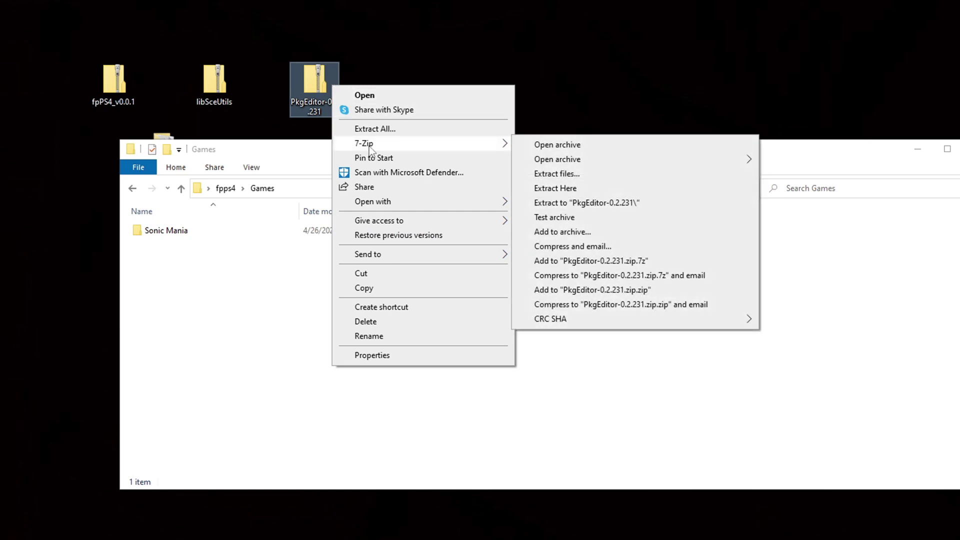
click(621, 207)
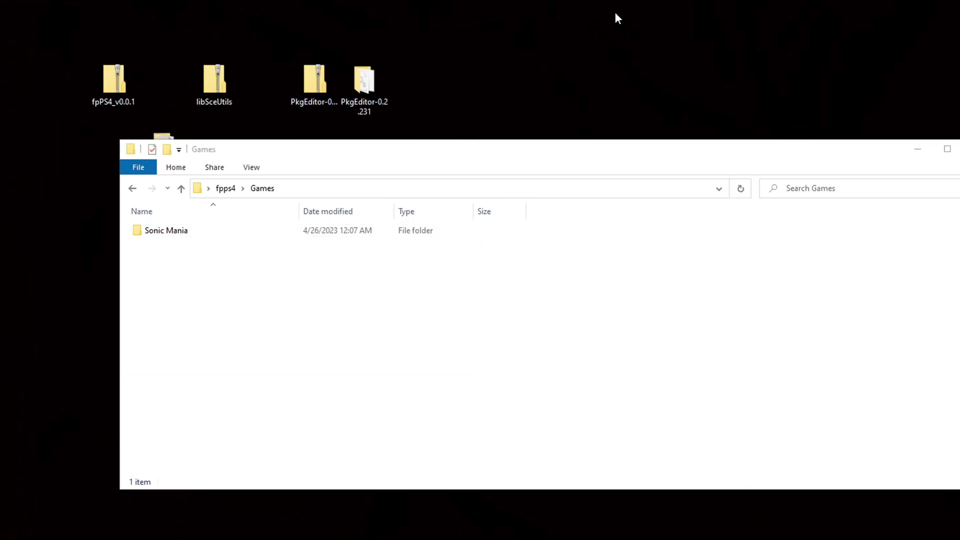
click(362, 80)
double_click(362, 80)
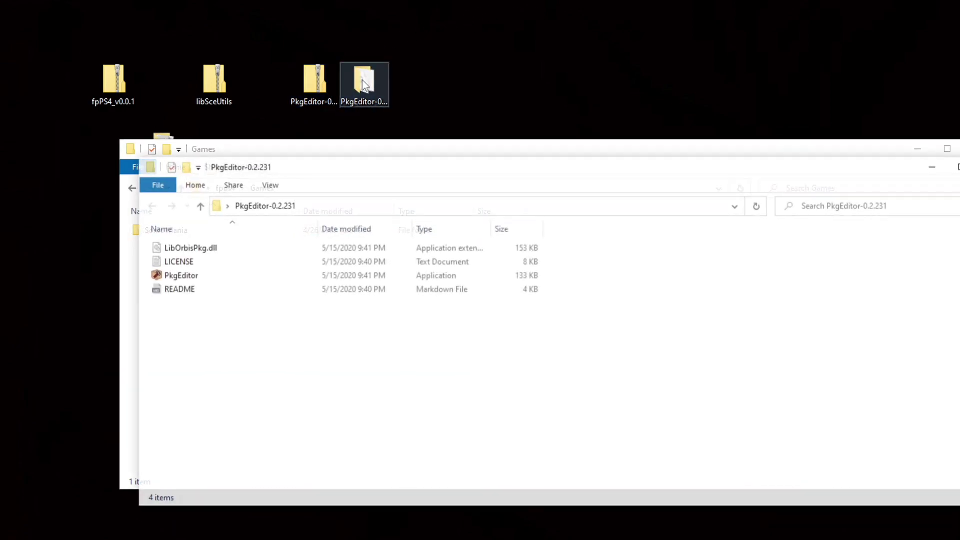
double_click(194, 275)
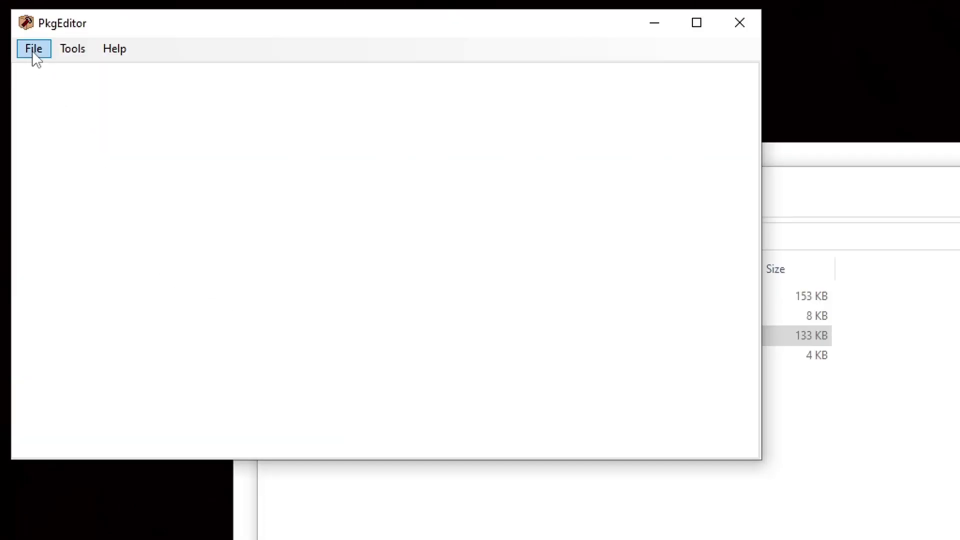
Open the Sonic.MANIA.PLUS.PS4-DUPLEX_CUSA07010_GAME-2U.PKG file from the Desktop in PkgEditor.
click(33, 49)
click(45, 91)
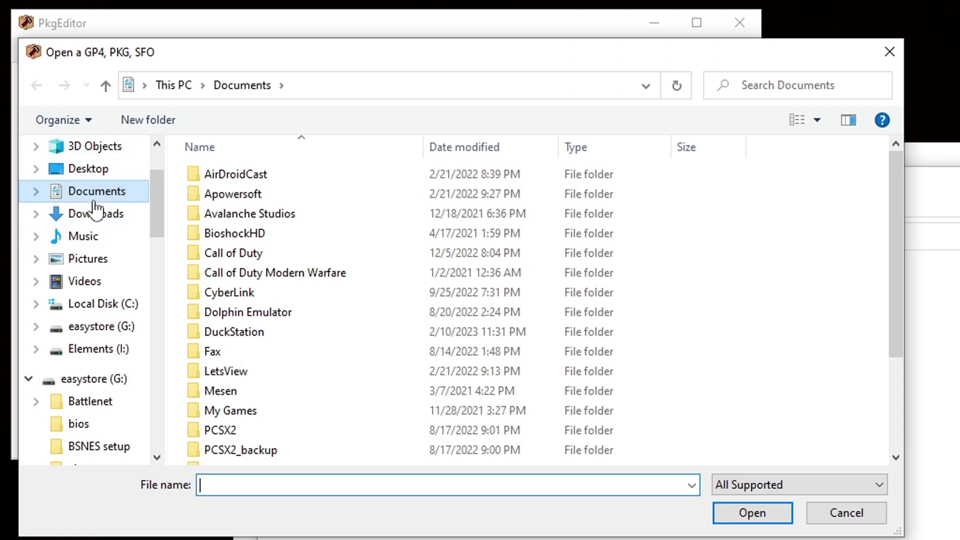
click(101, 173)
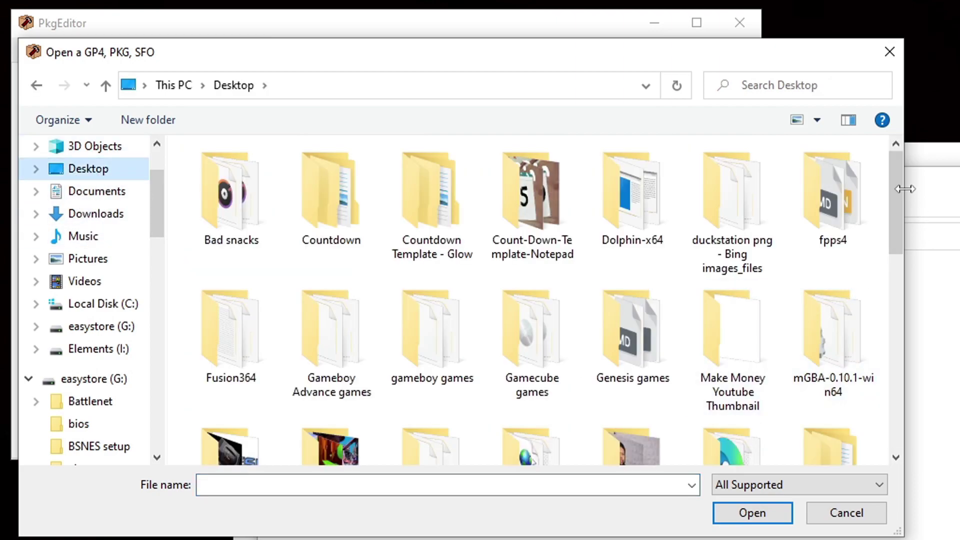
drag(898, 173, 890, 430)
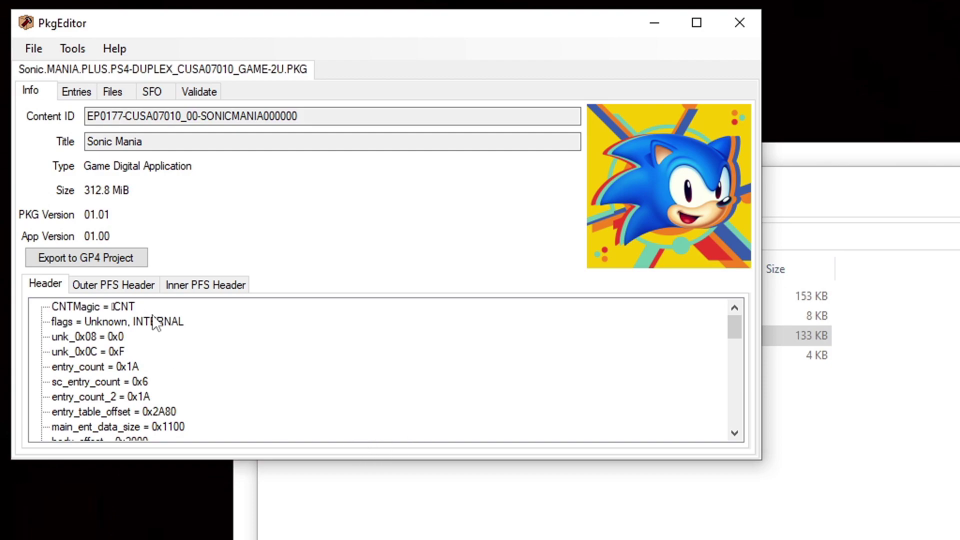
Export the package as a GP4 project named Project into the fpps4\Games\Sonic Mania folder and close PkgEditor.
click(135, 259)
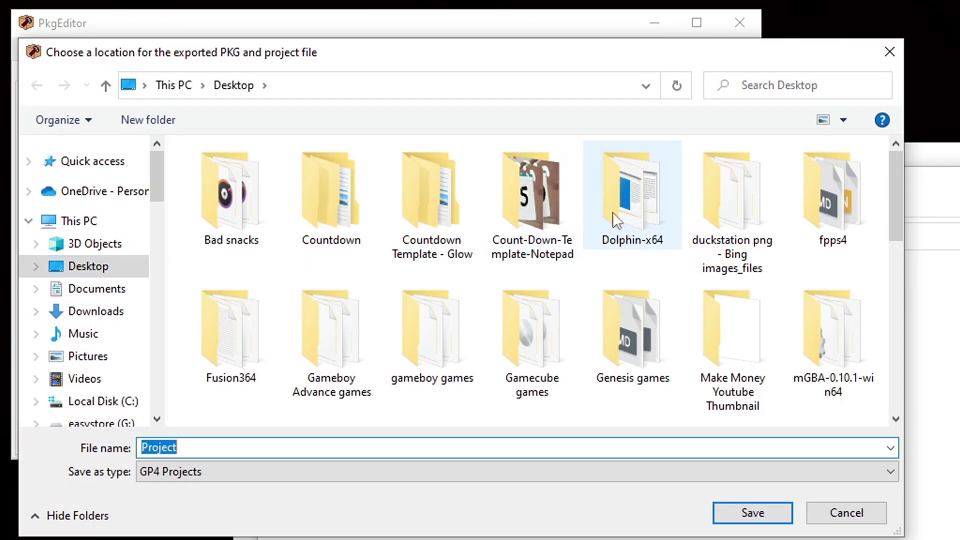
double_click(829, 205)
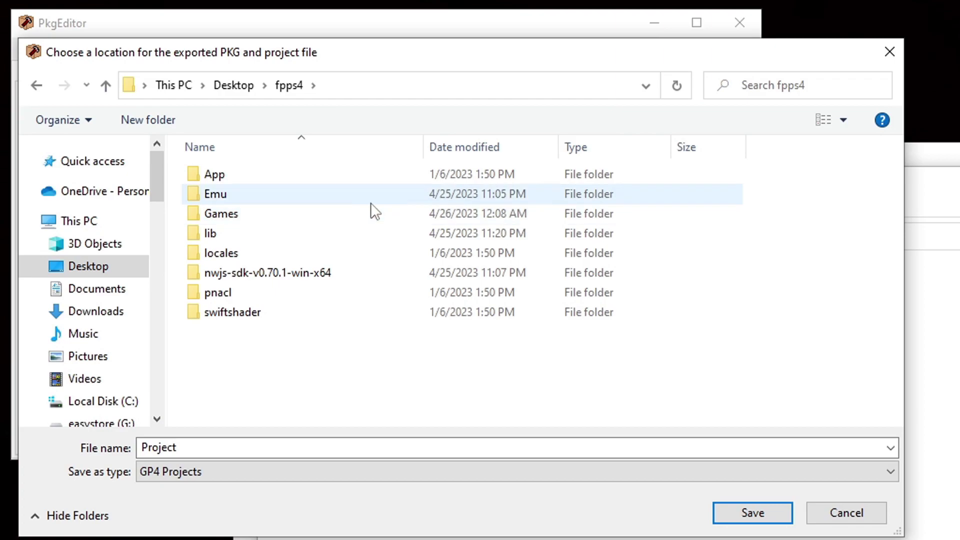
click(239, 220)
double_click(242, 220)
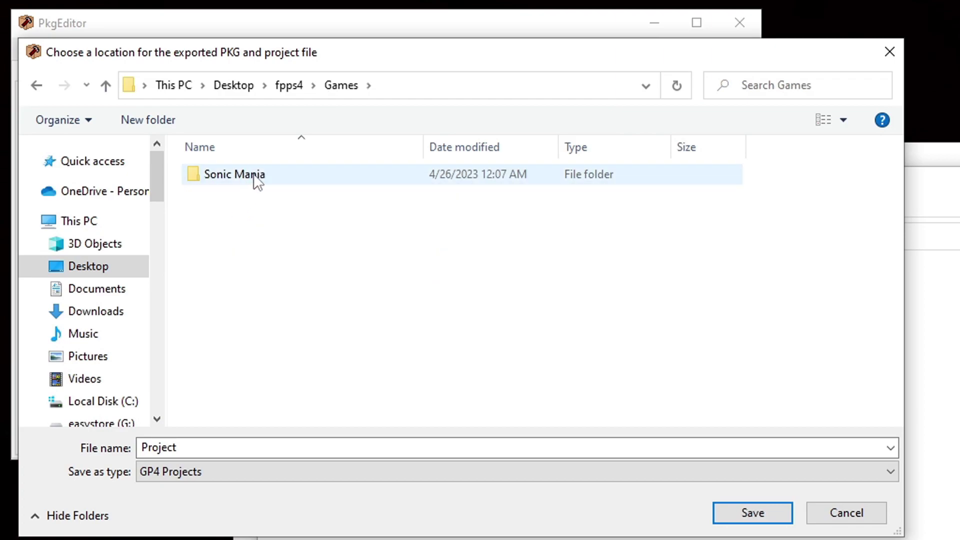
double_click(272, 174)
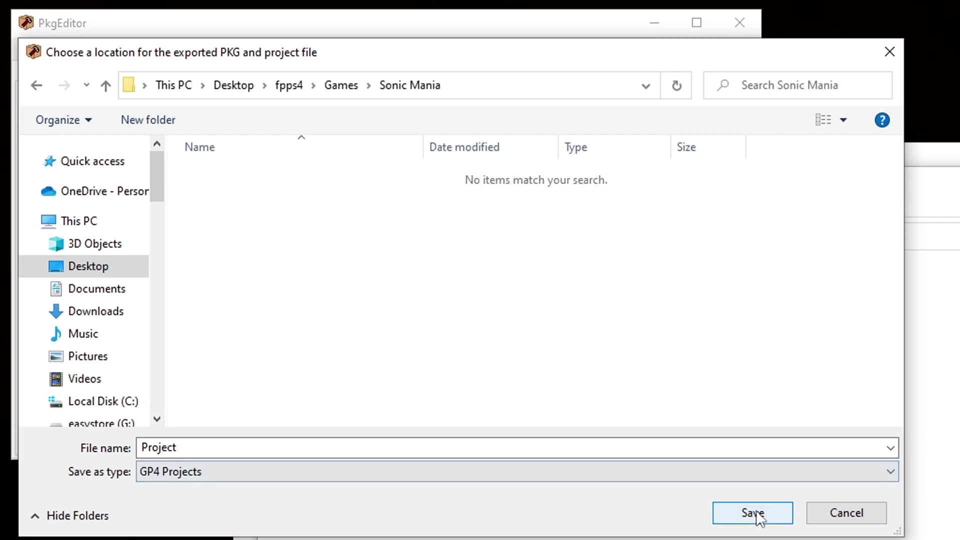
click(754, 512)
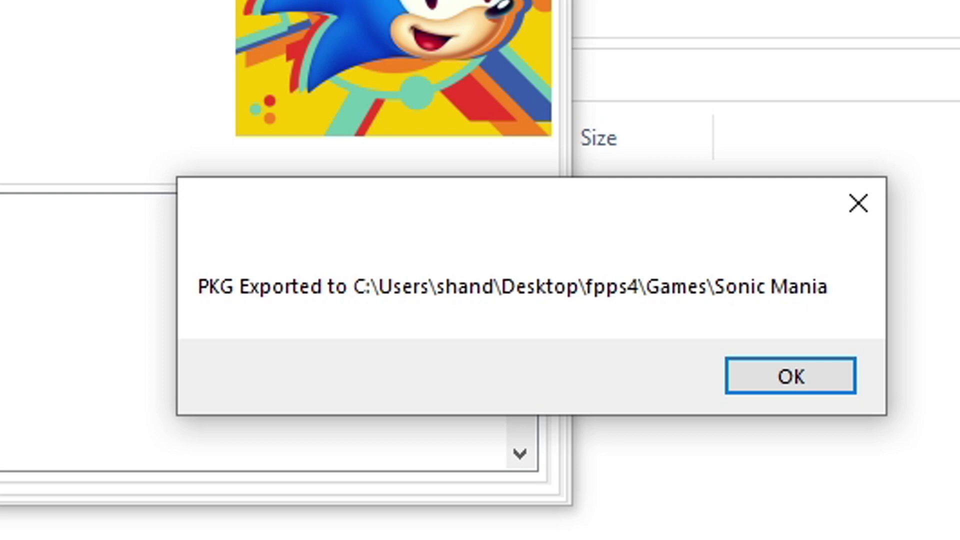
click(771, 386)
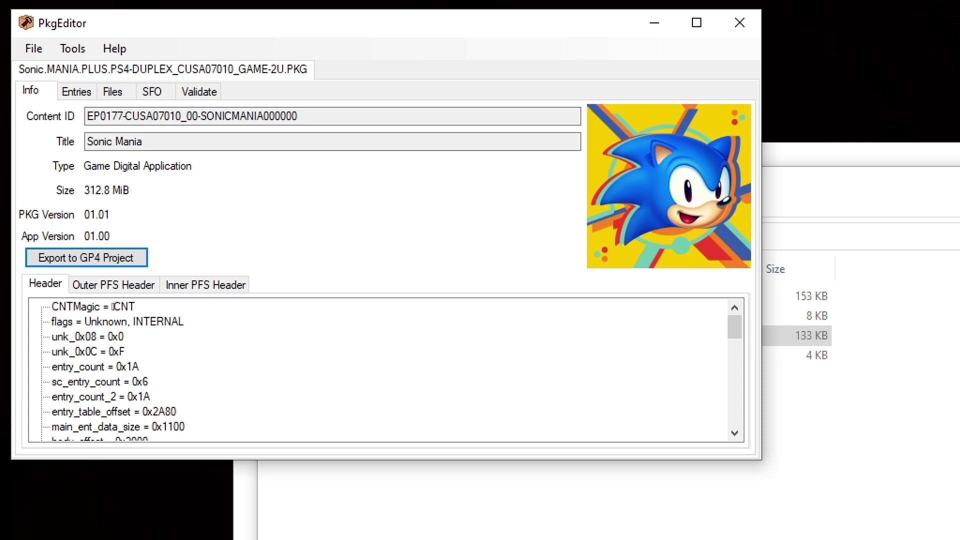
click(738, 22)
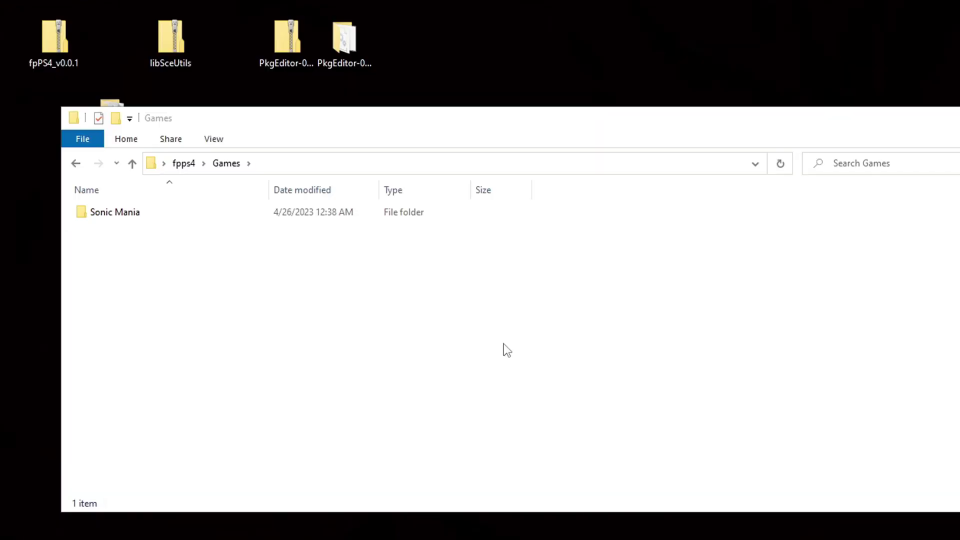
Run the Launcher application from the main fpps4 folder and review its settings, including the games and fpPS4 paths.
click(70, 166)
click(70, 167)
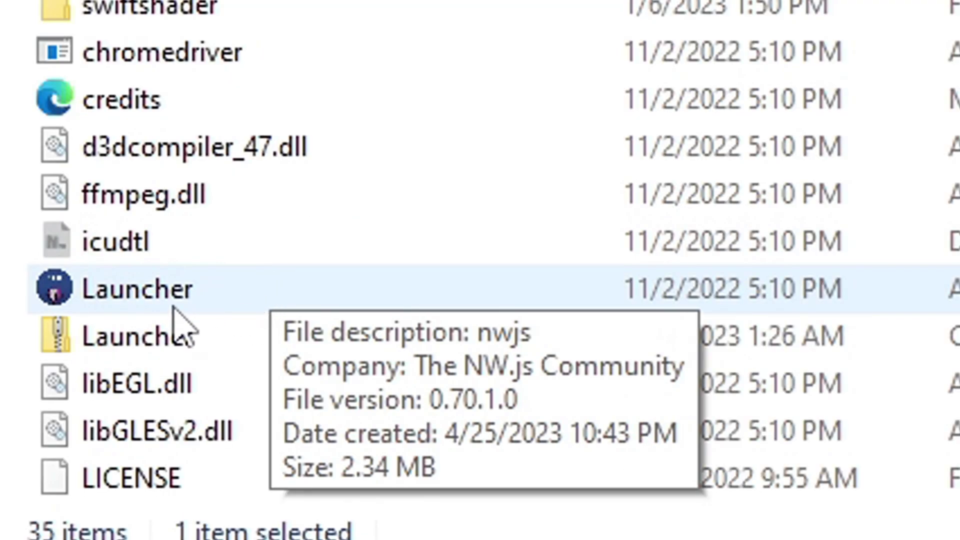
click(187, 295)
double_click(185, 290)
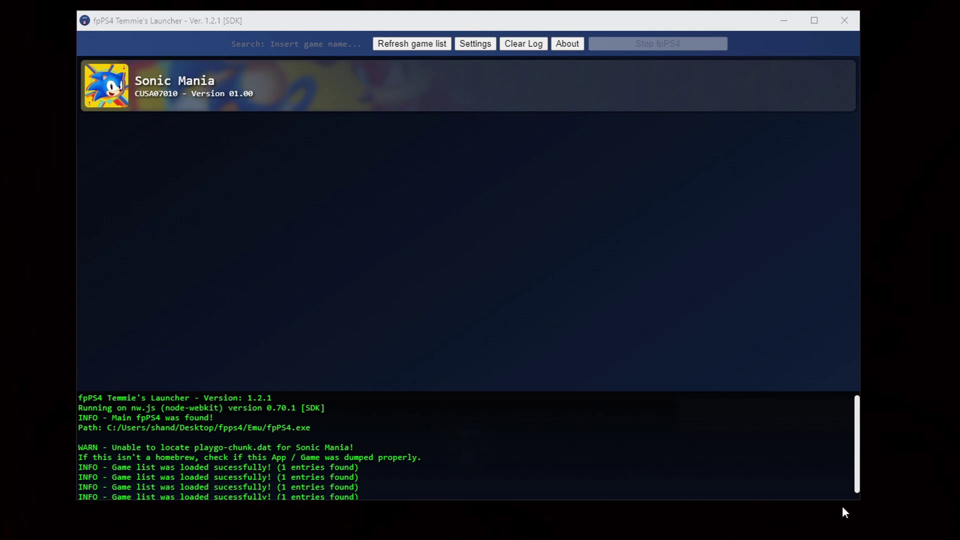
click(488, 43)
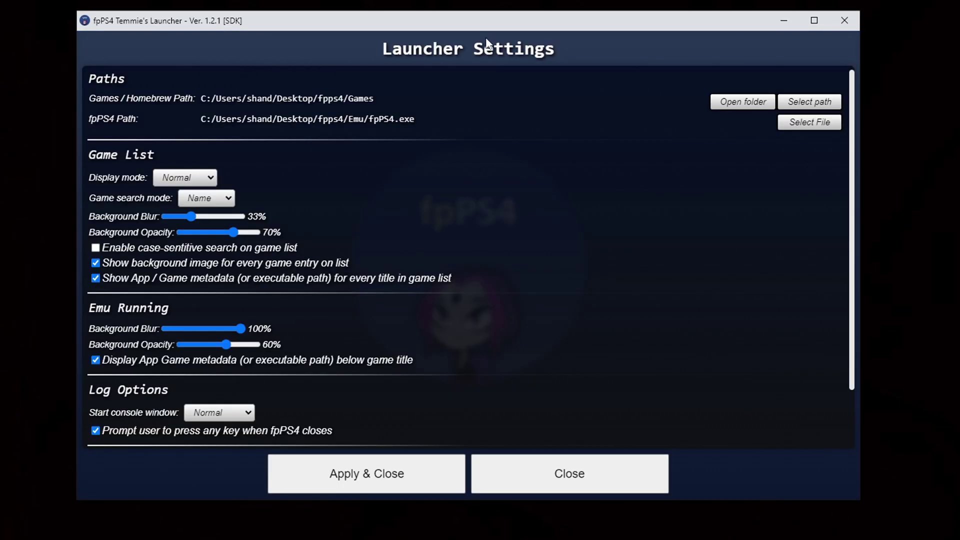
scroll(847, 173, down, 2)
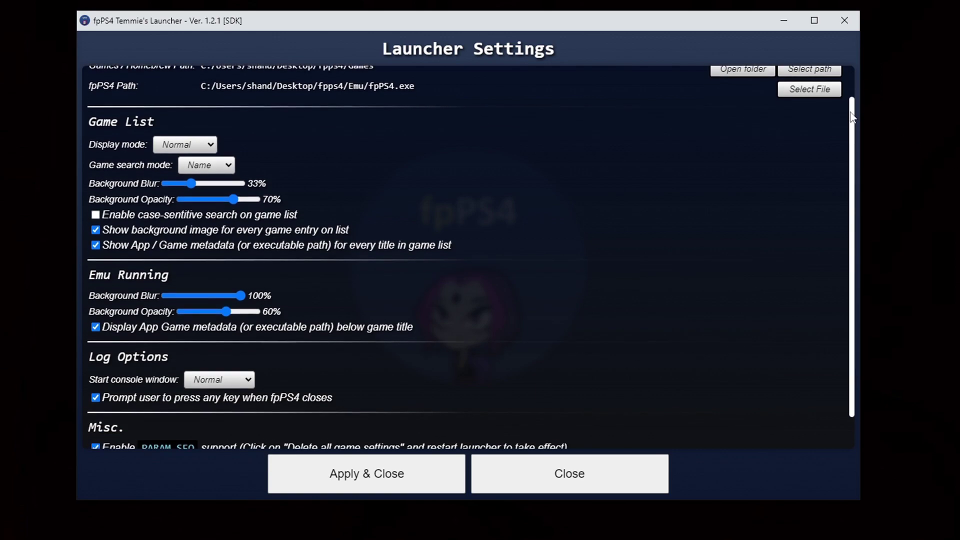
scroll(844, 230, up, 2)
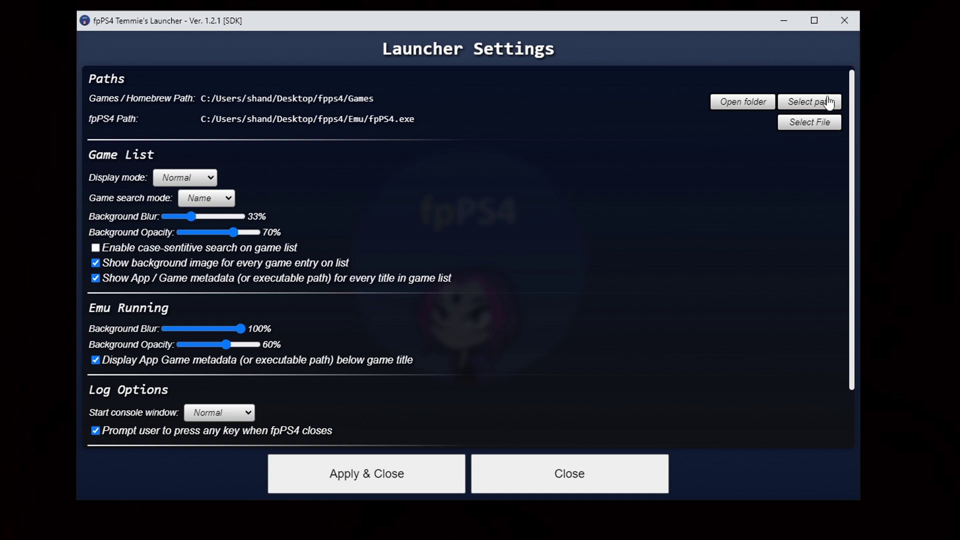
click(614, 474)
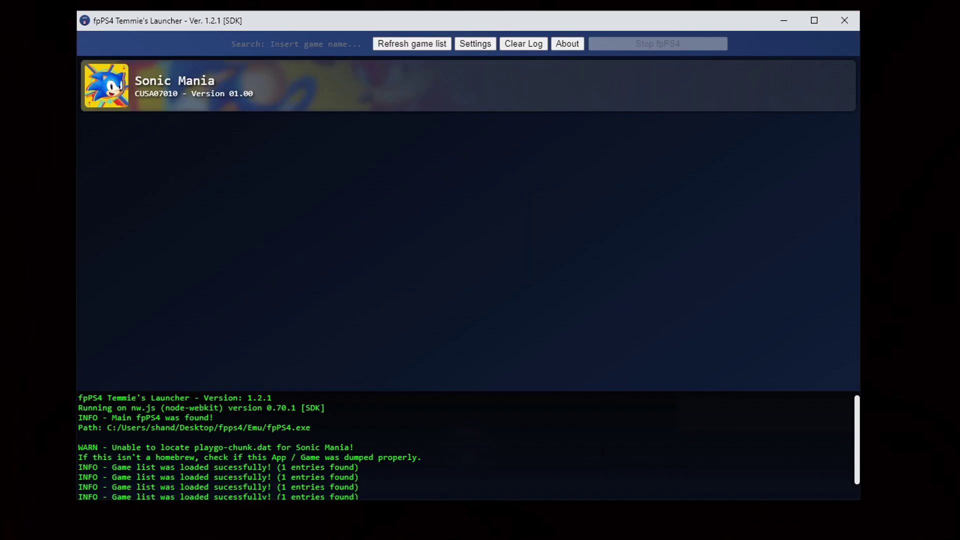
Run Sonic Mania with fpPS4 from the game list and move the main menu selection down from Mania Mode.
click(170, 88)
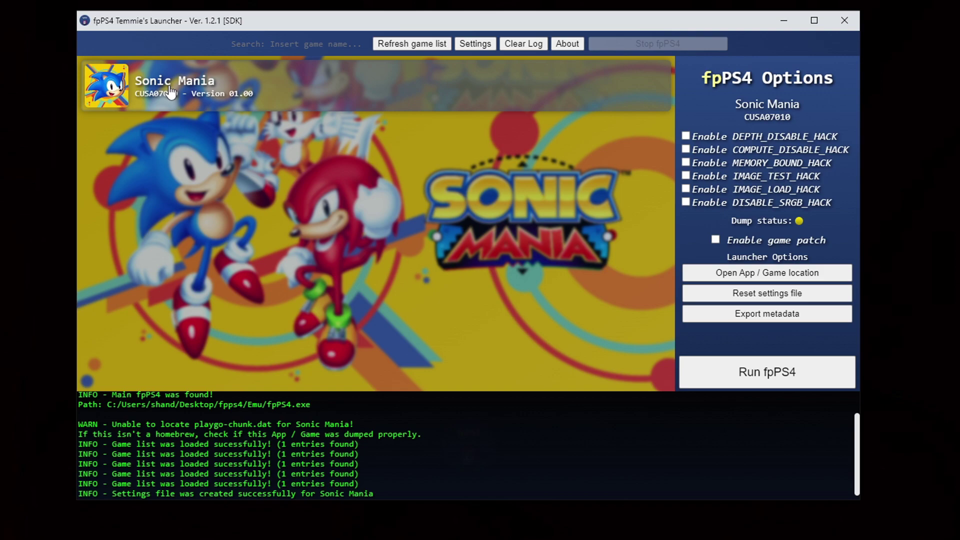
click(828, 375)
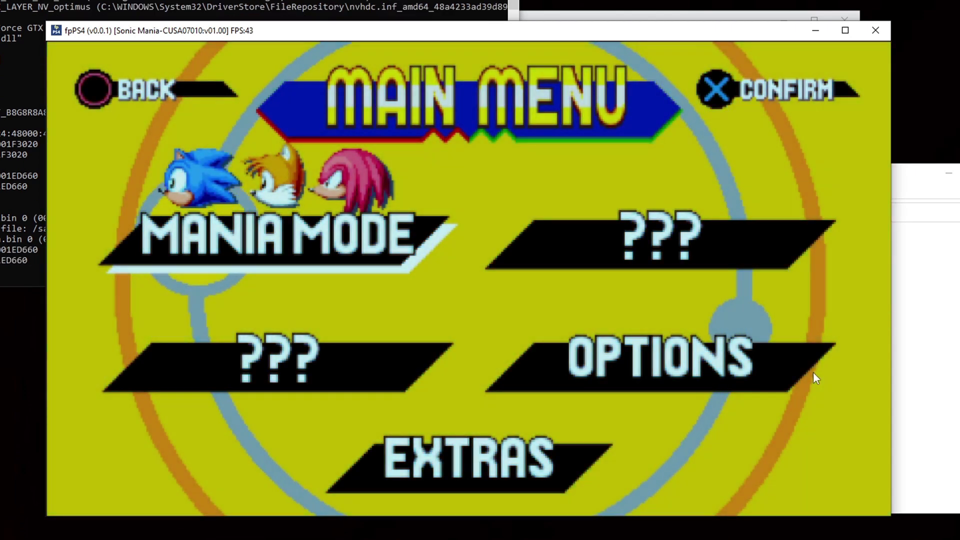
key(Left)
key(Down)
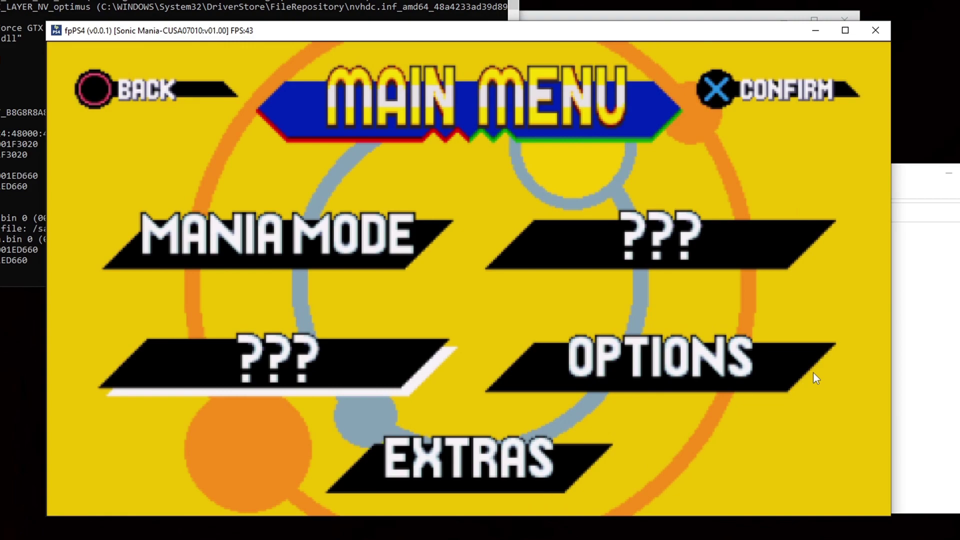